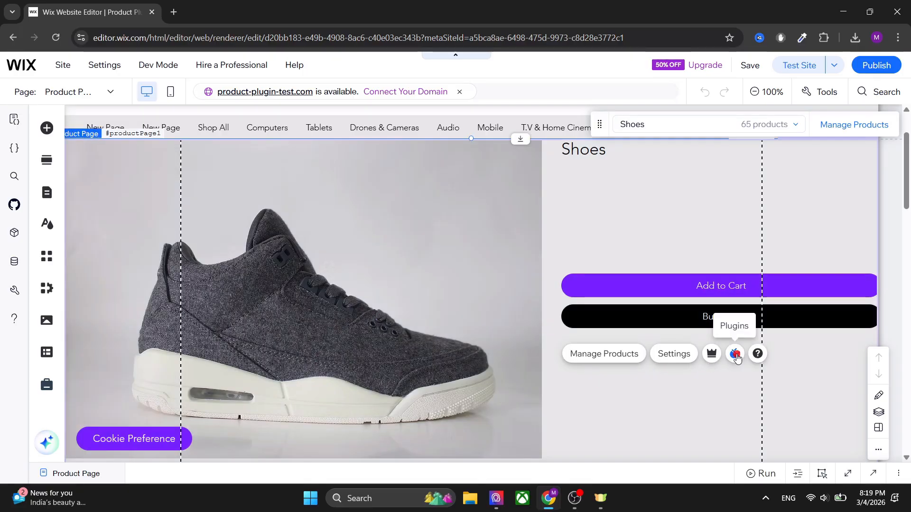
# Step: Add the 360 Product Image Viewer plugin to the product page
pyautogui.click(735, 355)
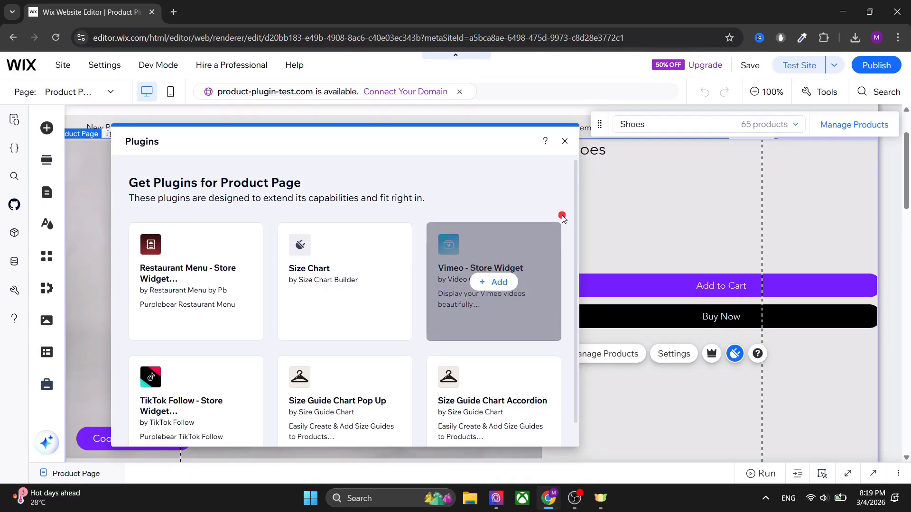
pyautogui.moveTo(576, 175); pyautogui.dragTo(575, 220)
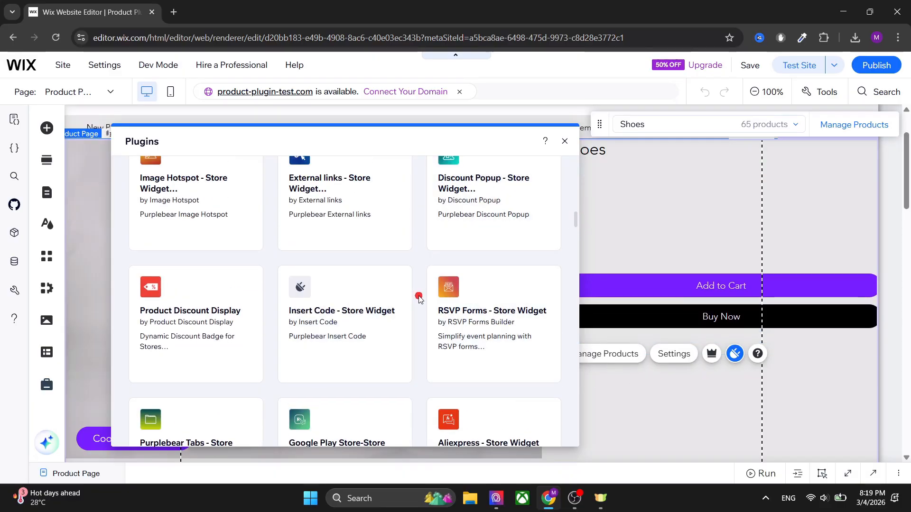
pyautogui.scroll(-10, 416, 294)
pyautogui.scroll(-4, 419, 298)
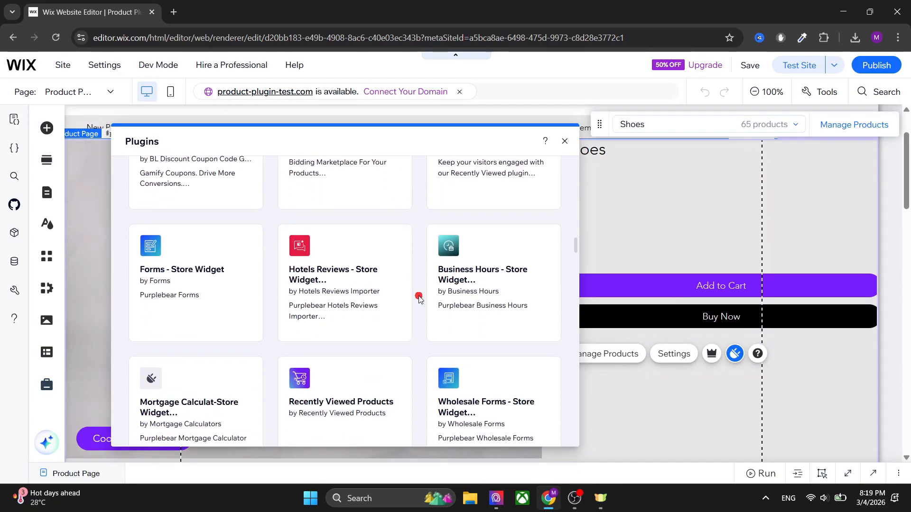
pyautogui.scroll(2, 419, 298)
pyautogui.scroll(-6, 419, 298)
pyautogui.scroll(-12, 420, 298)
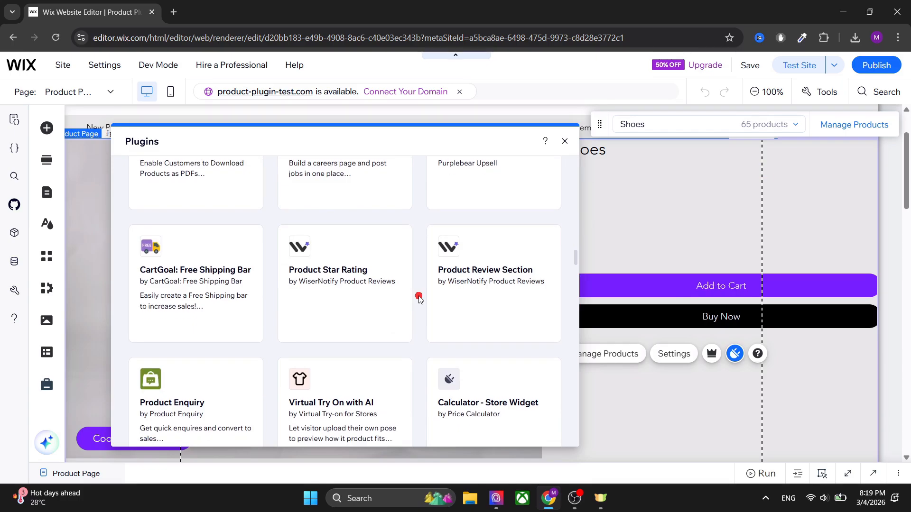
pyautogui.scroll(-12, 419, 298)
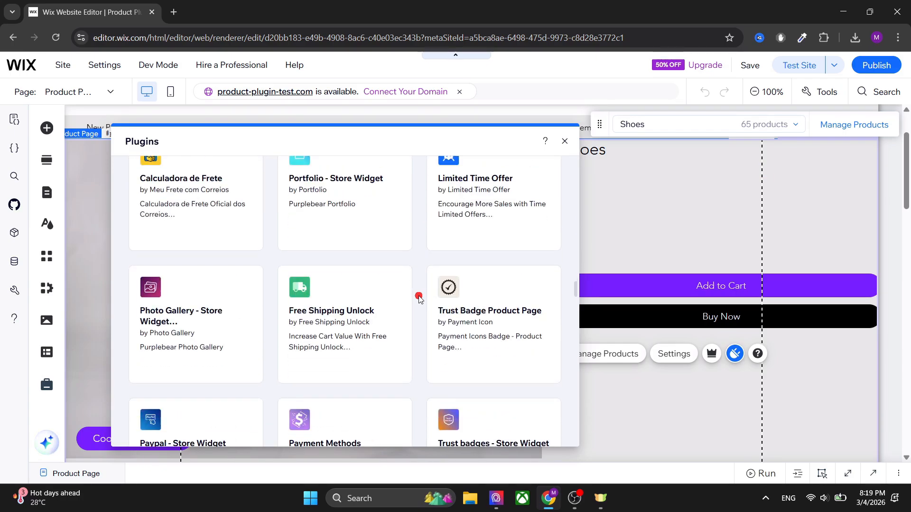
pyautogui.scroll(-10, 419, 298)
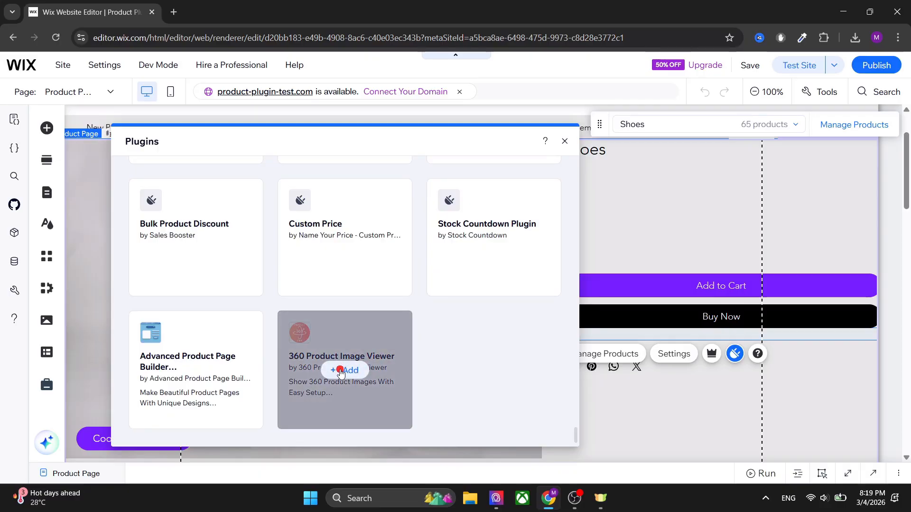
pyautogui.moveTo(321, 364)
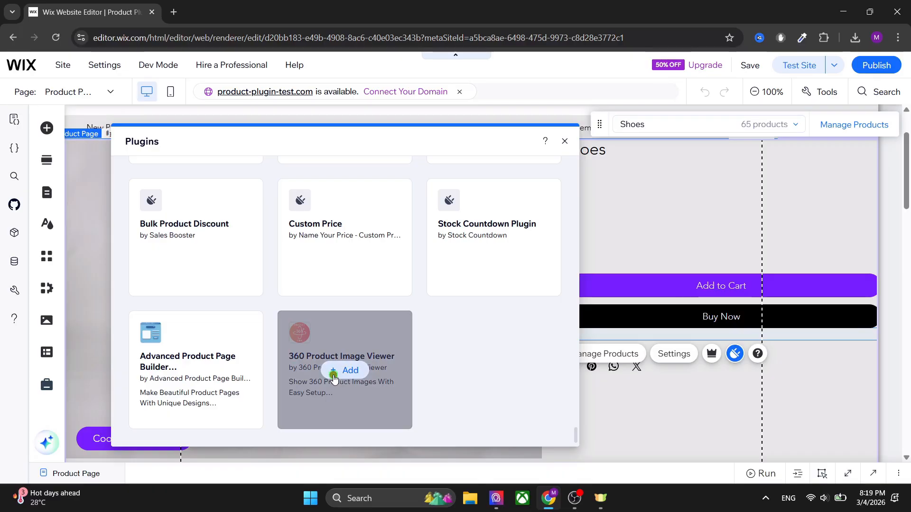
pyautogui.click(334, 375)
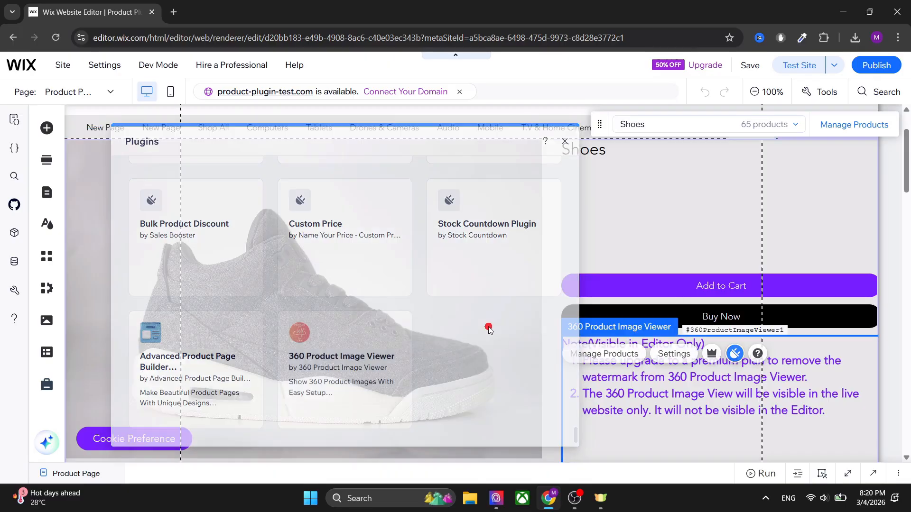
# Step: Open the 360° product image manager from the added viewer plugin and look through the first page of products
pyautogui.scroll(-1, 669, 249)
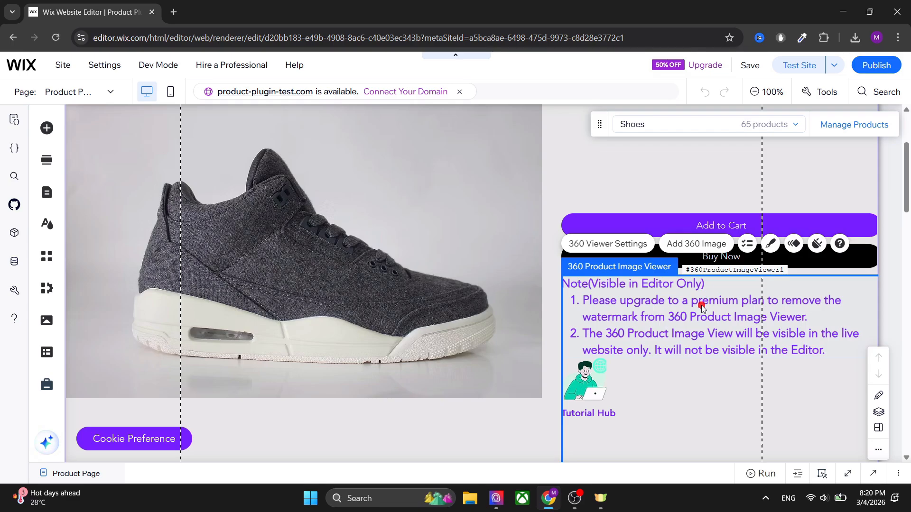
pyautogui.click(696, 244)
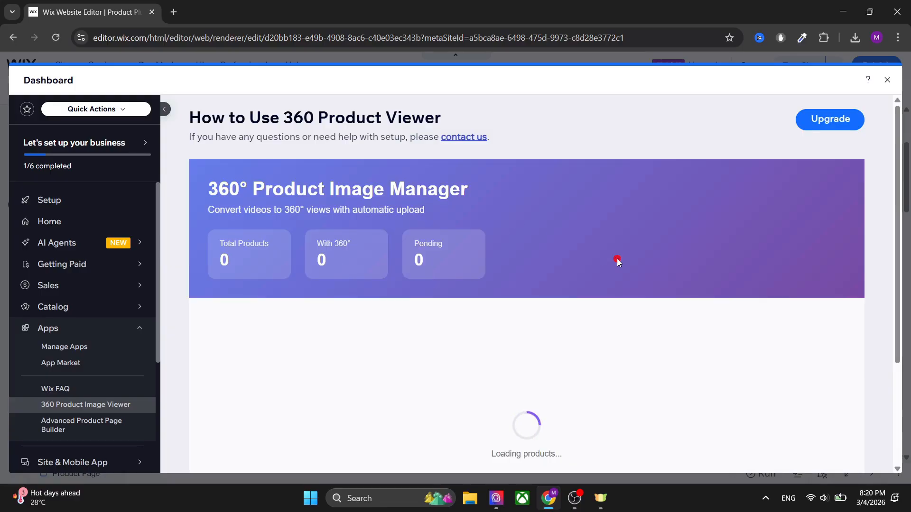
pyautogui.scroll(-2, 617, 261)
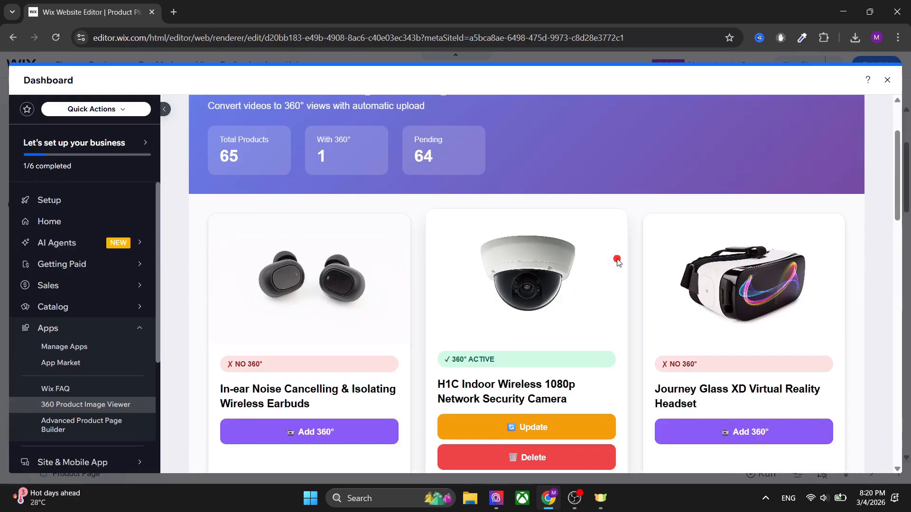
pyautogui.scroll(-5, 868, 258)
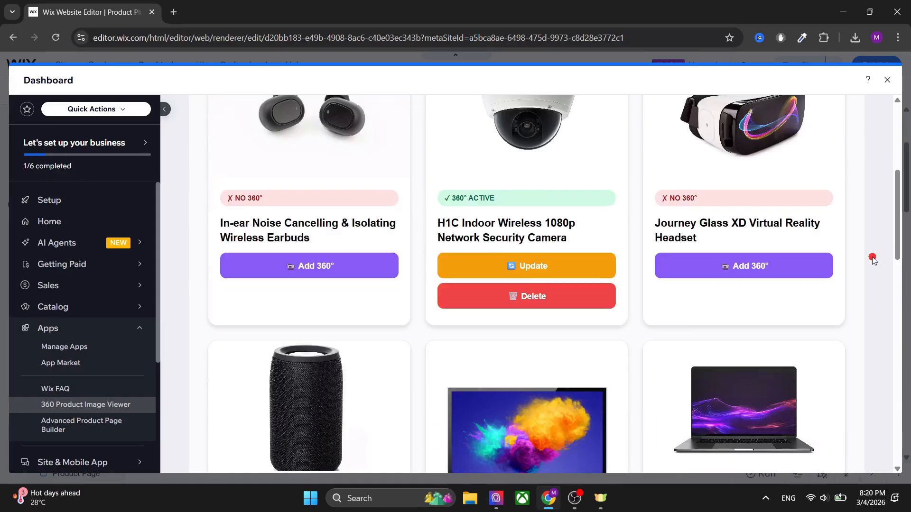
pyautogui.scroll(-15, 873, 260)
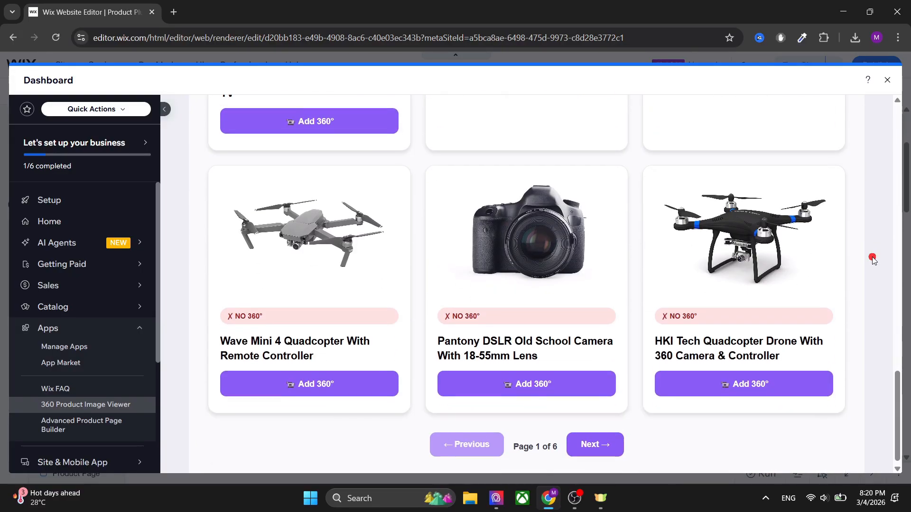
pyautogui.scroll(5, 581, 435)
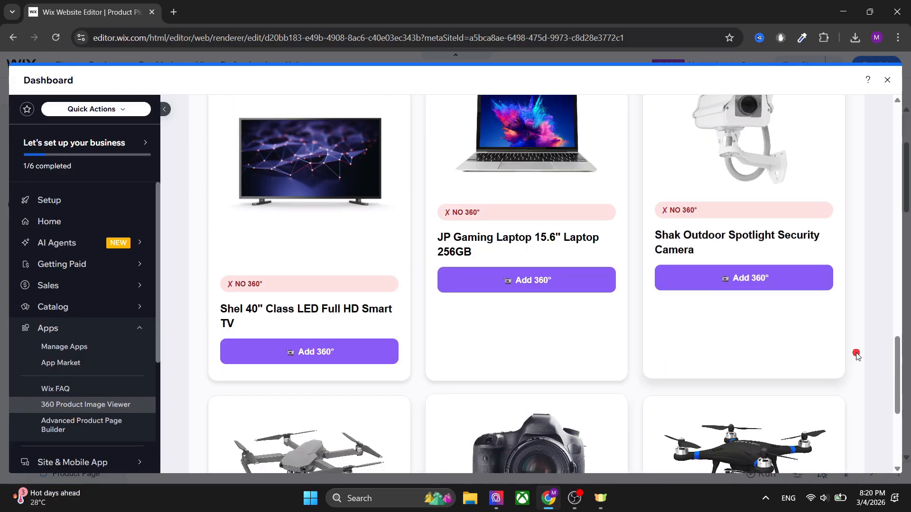
pyautogui.scroll(10, 892, 349)
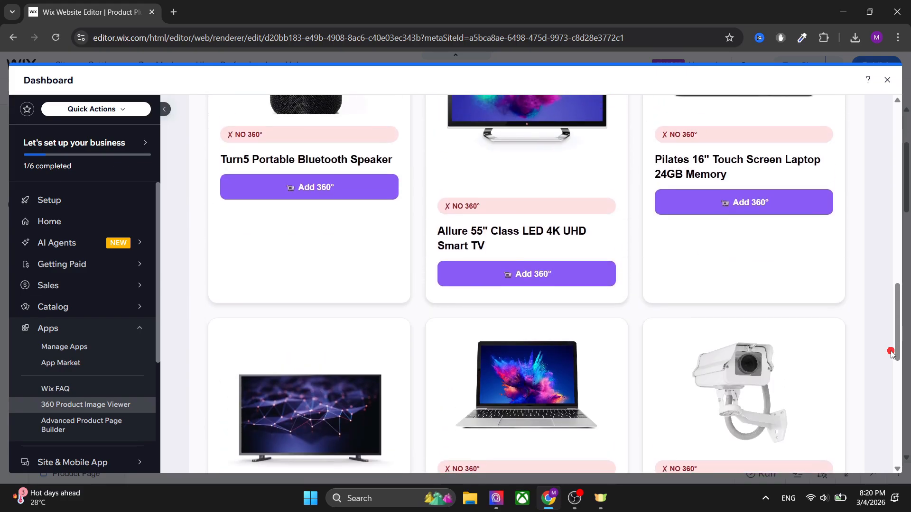
pyautogui.scroll(12, 890, 351)
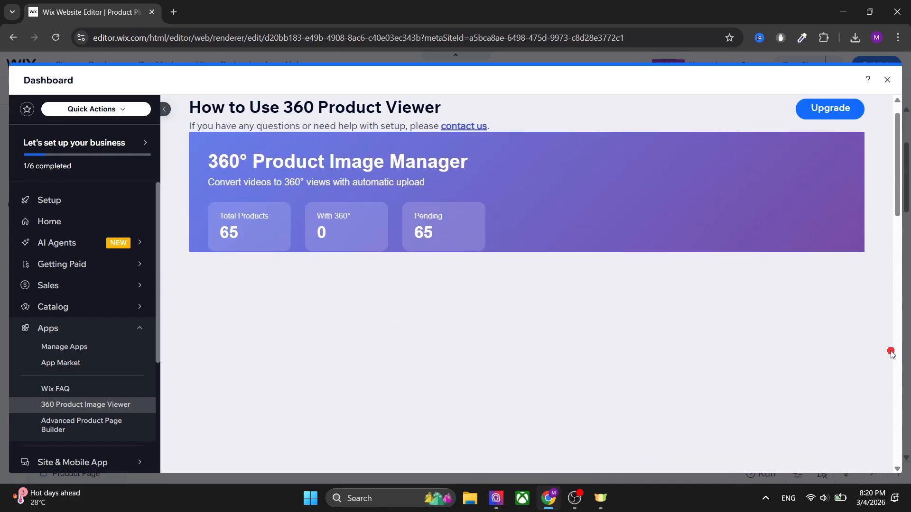
# Step: Go through the product list to page 6 and start adding a 360° view for the Shoes product
pyautogui.scroll(-7, 890, 351)
pyautogui.scroll(-12, 891, 354)
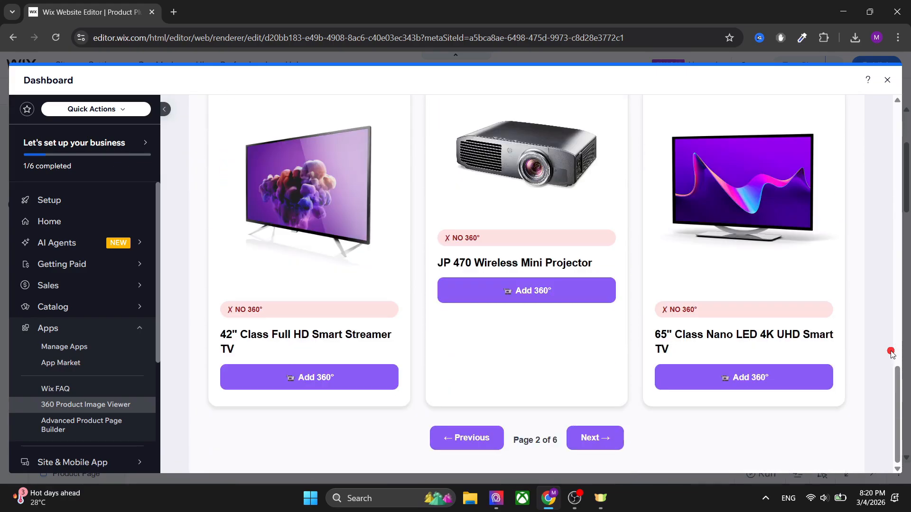
pyautogui.scroll(5, 597, 443)
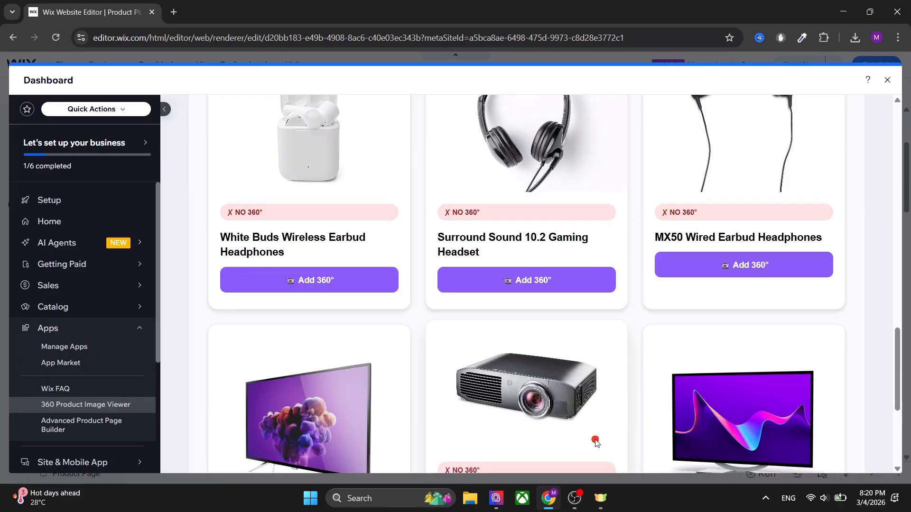
pyautogui.scroll(6, 886, 349)
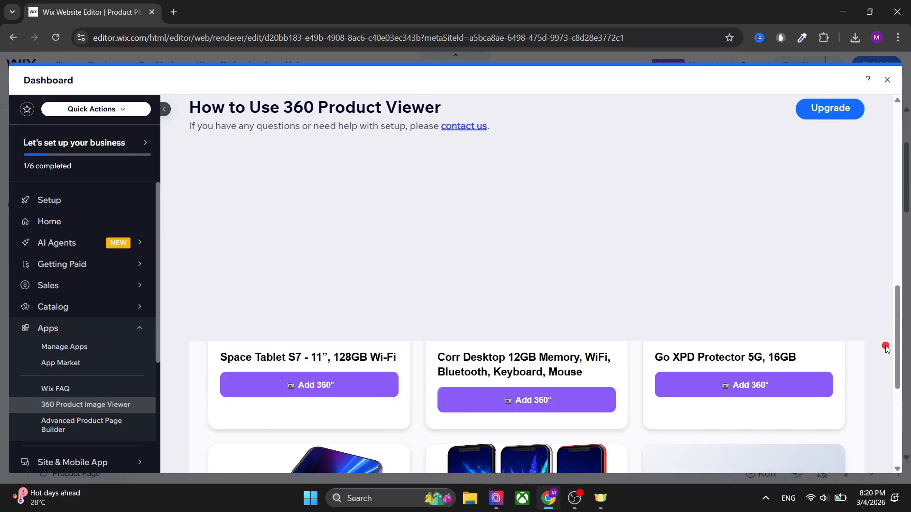
pyautogui.scroll(13, 886, 348)
pyautogui.scroll(-18, 885, 349)
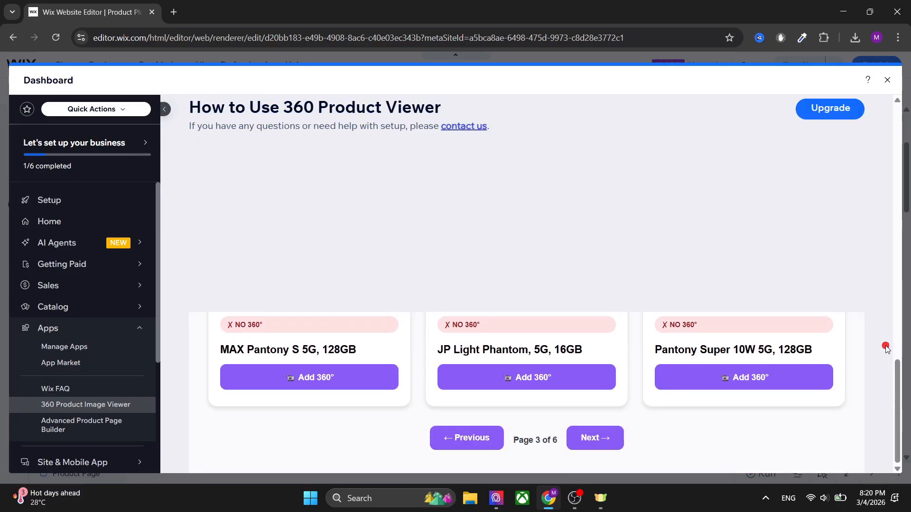
pyautogui.scroll(5, 590, 441)
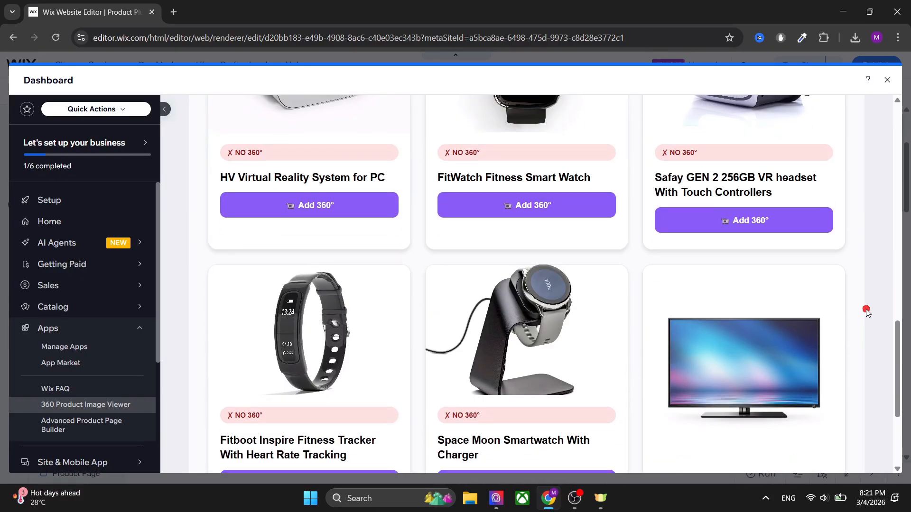
pyautogui.scroll(-3, 866, 311)
pyautogui.scroll(4, 585, 437)
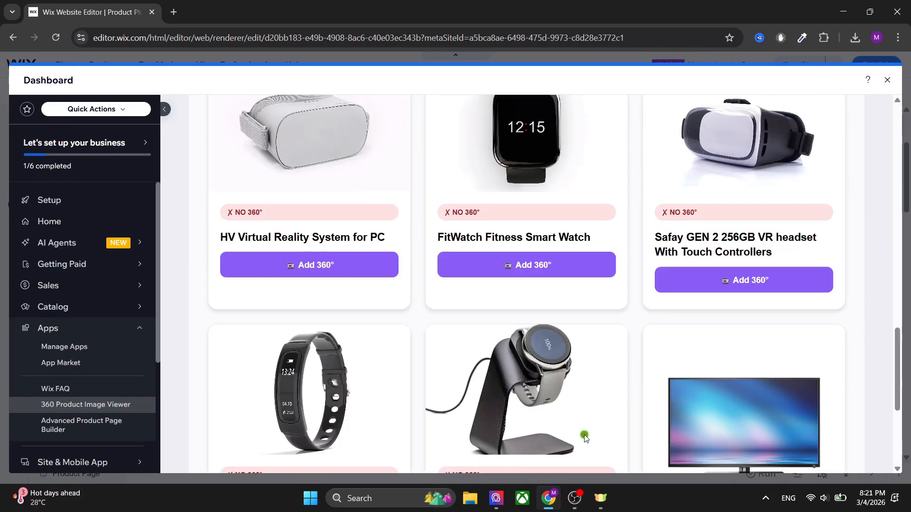
pyautogui.scroll(4, 875, 277)
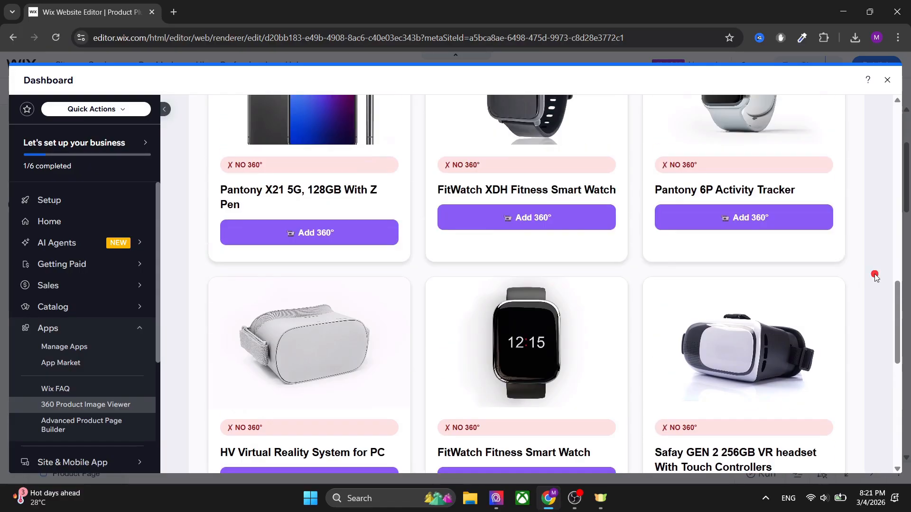
pyautogui.scroll(15, 875, 276)
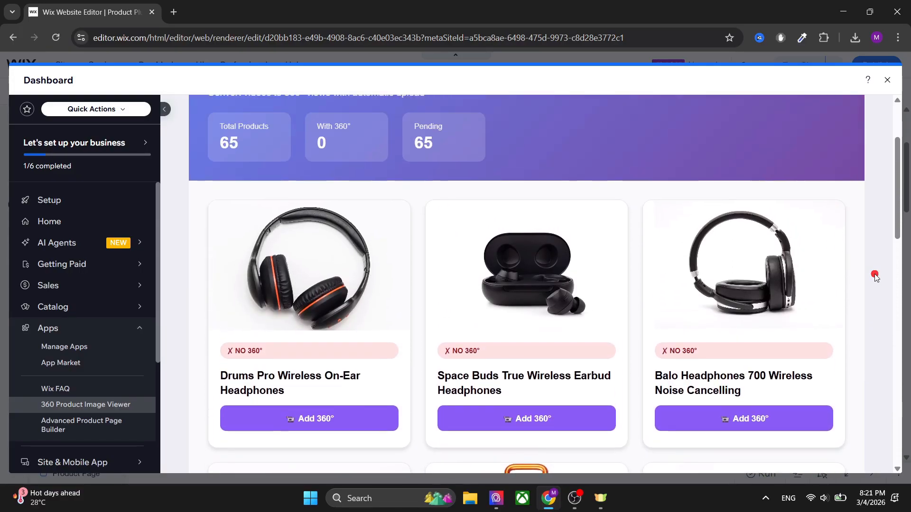
pyautogui.scroll(-15, 876, 277)
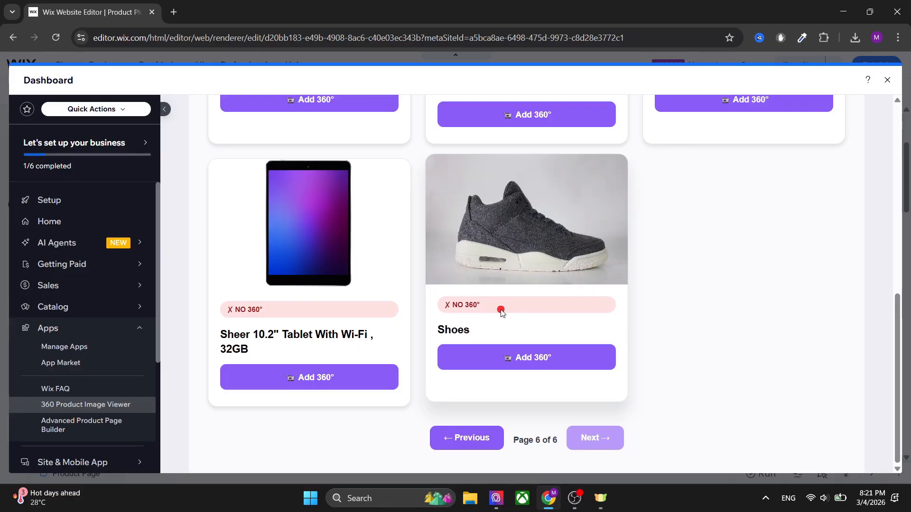
pyautogui.click(525, 359)
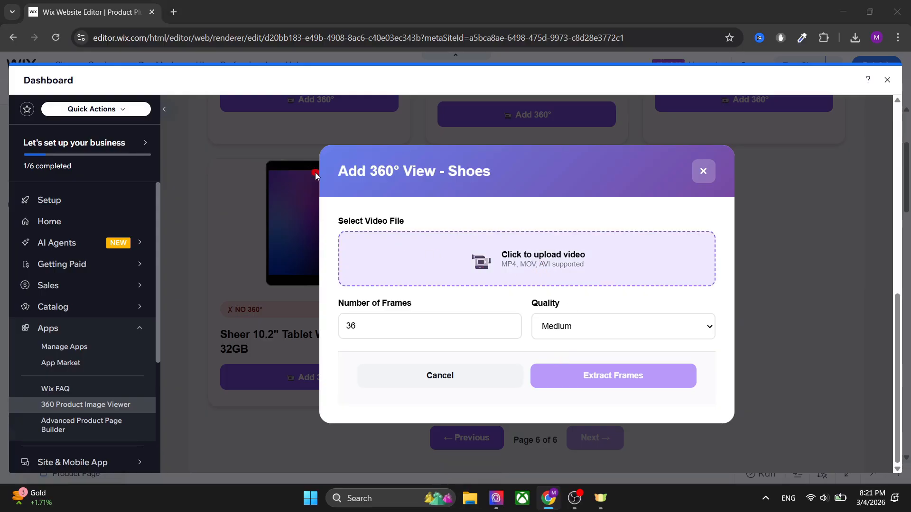
# Step: Load the video f15fe82d-b1ce-4e99-aeab-5e4bcd45a9f5_watermarked.mp4 from Downloads as the source of the Shoes 360° view
pyautogui.click(514, 251)
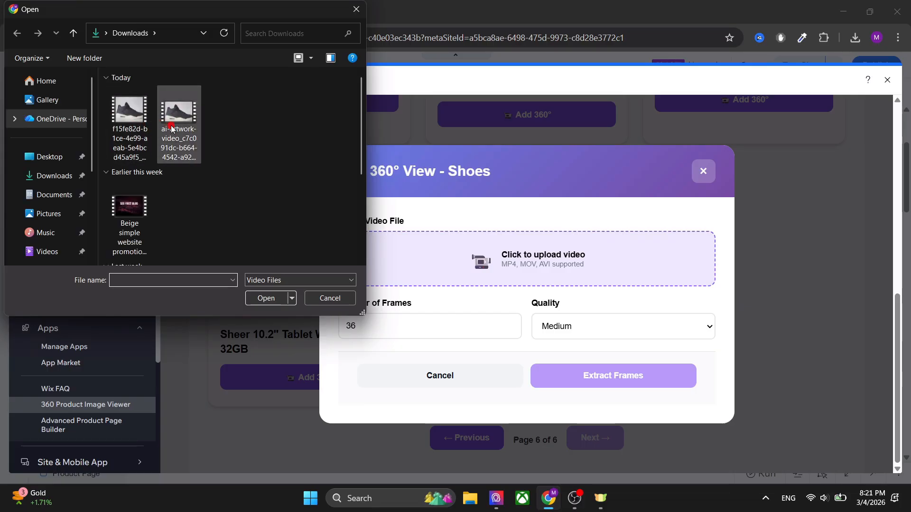
pyautogui.click(129, 114)
pyautogui.click(266, 298)
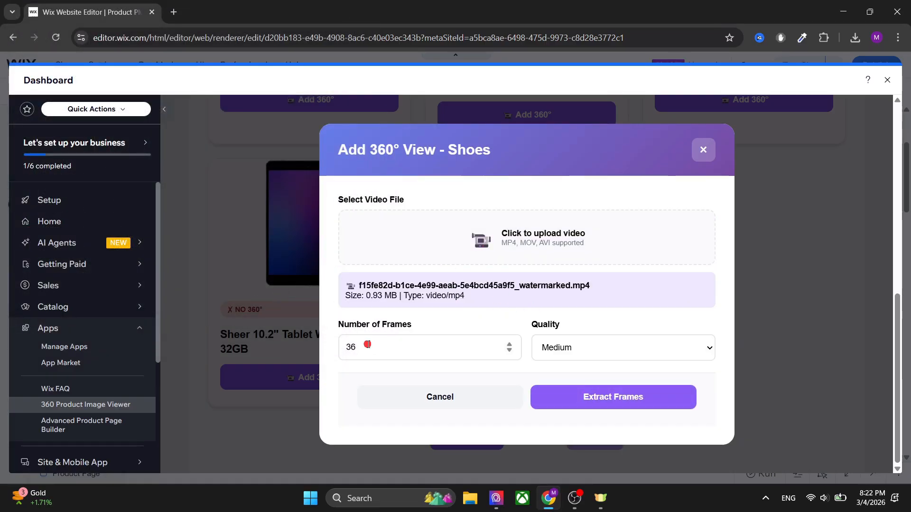
# Step: Set the number of frames to 90 and the quality to High, and extract the frames from the video
pyautogui.click(389, 346)
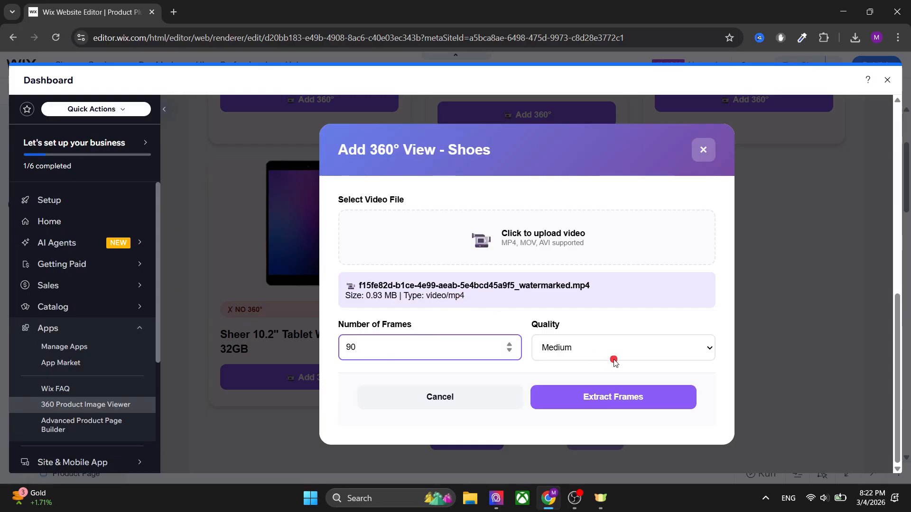
pyautogui.click(629, 347)
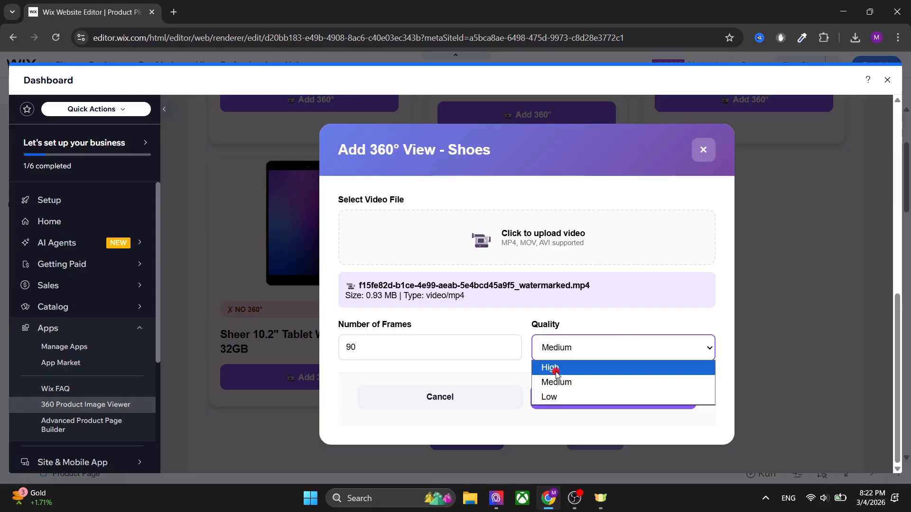
pyautogui.click(555, 368)
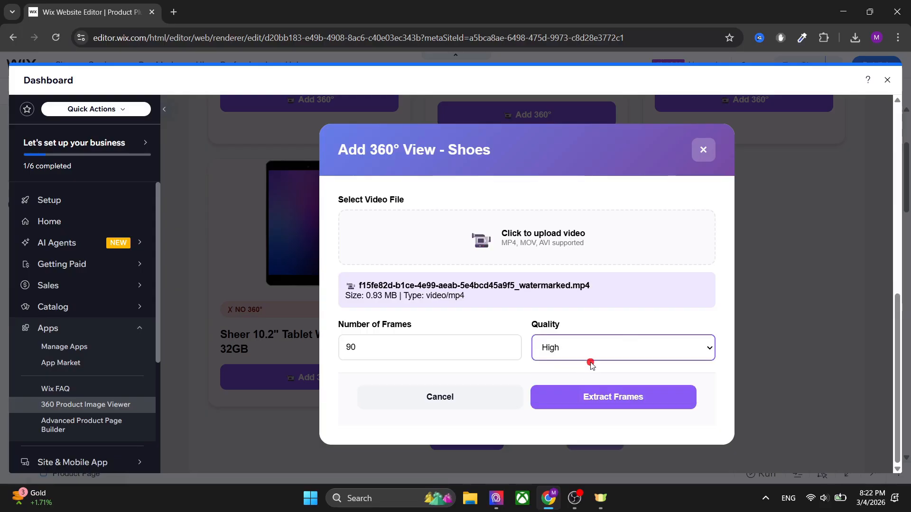
pyautogui.click(613, 397)
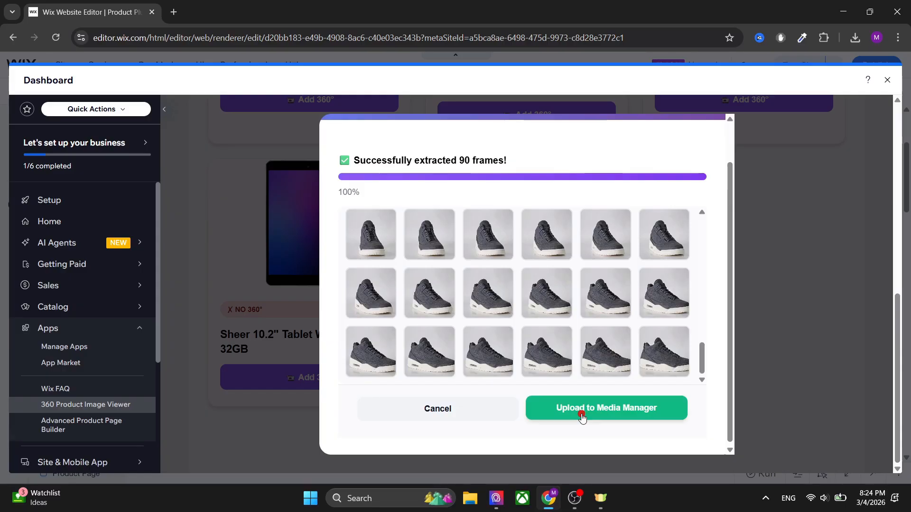
# Step: Upload the extracted shoe frames to the Media Manager and check the upload progress
pyautogui.click(596, 412)
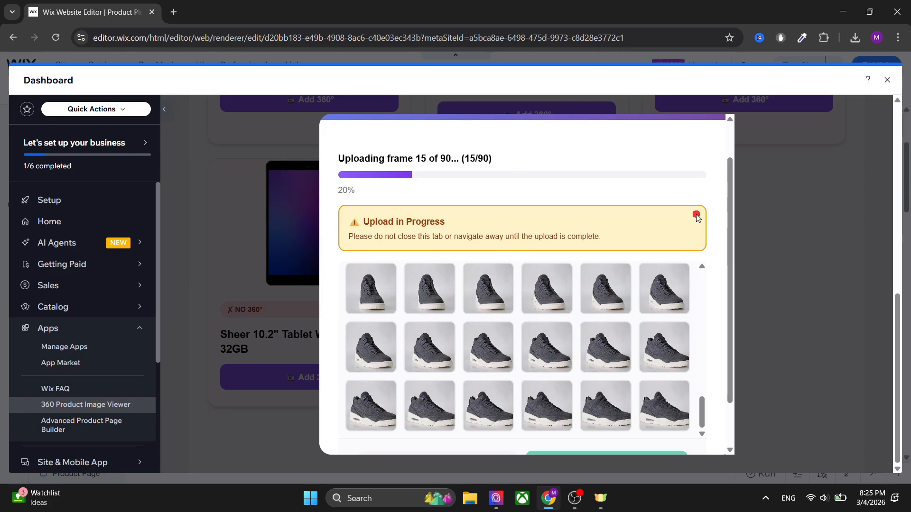
pyautogui.scroll(1, 696, 215)
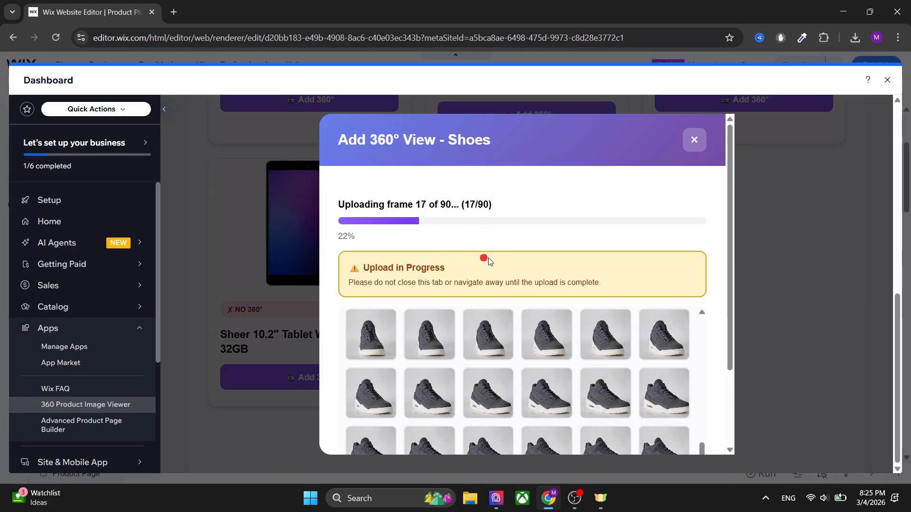
pyautogui.scroll(-2, 721, 328)
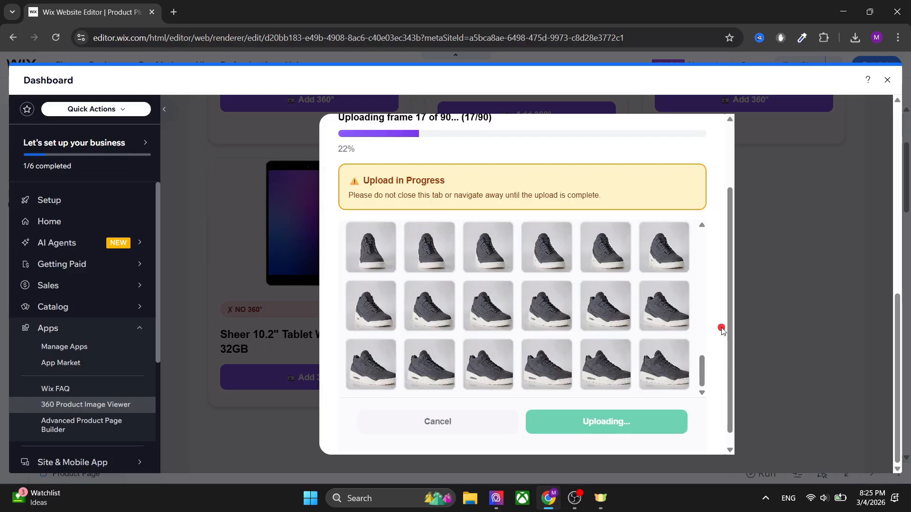
# Step: Close the dashboard once the Shoes frames are uploaded, then publish the site and open its live version
pyautogui.scroll(2, 721, 327)
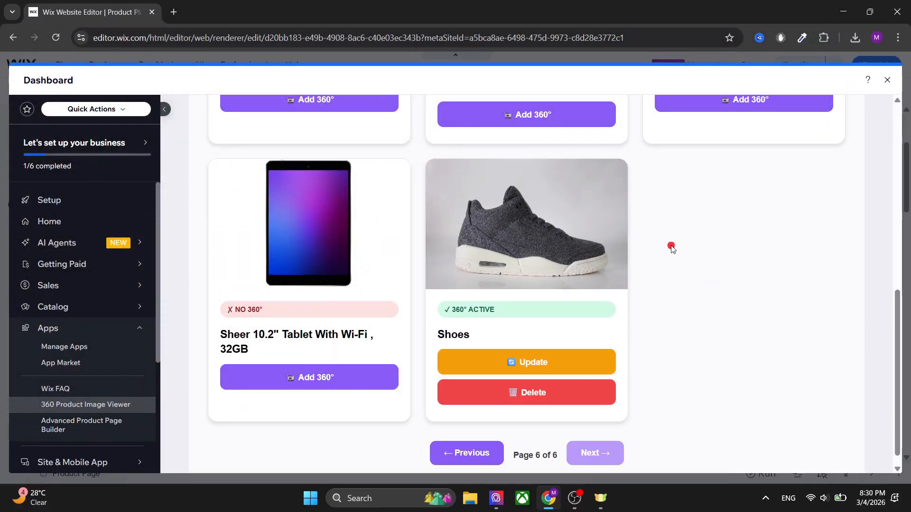
pyautogui.click(887, 80)
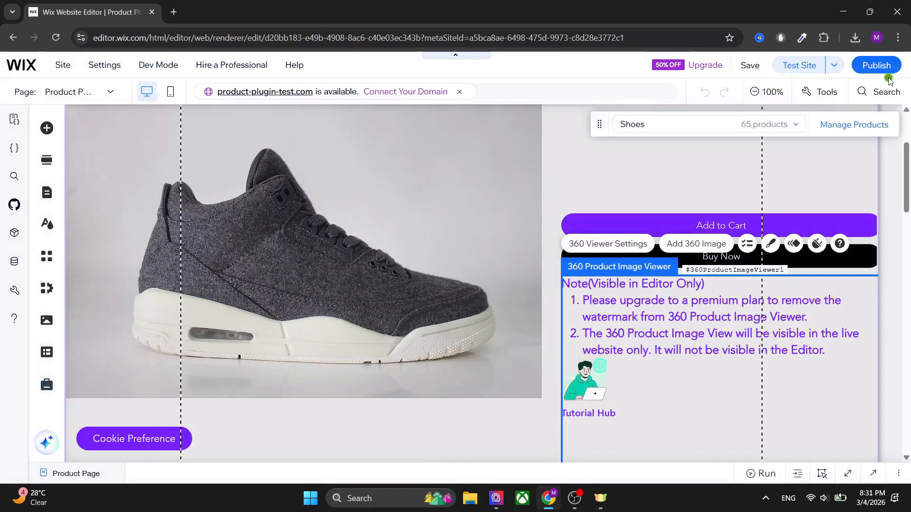
pyautogui.click(875, 69)
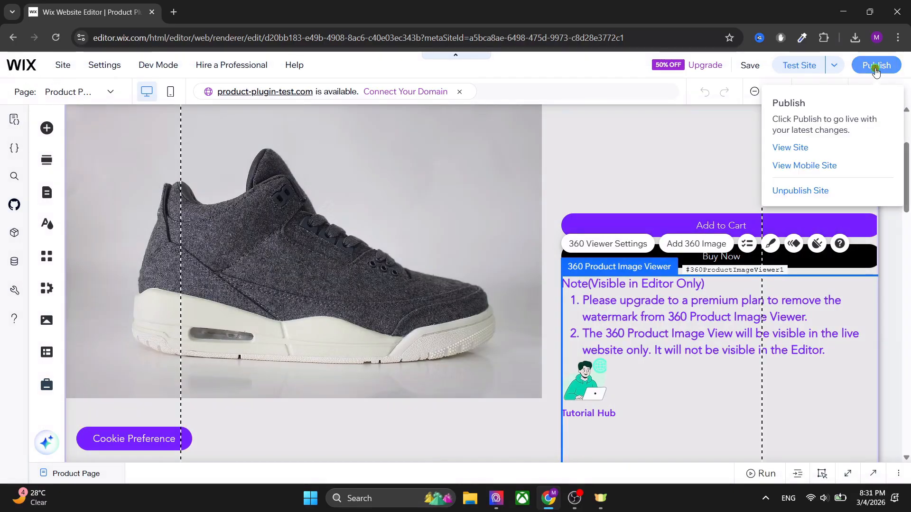
pyautogui.click(876, 69)
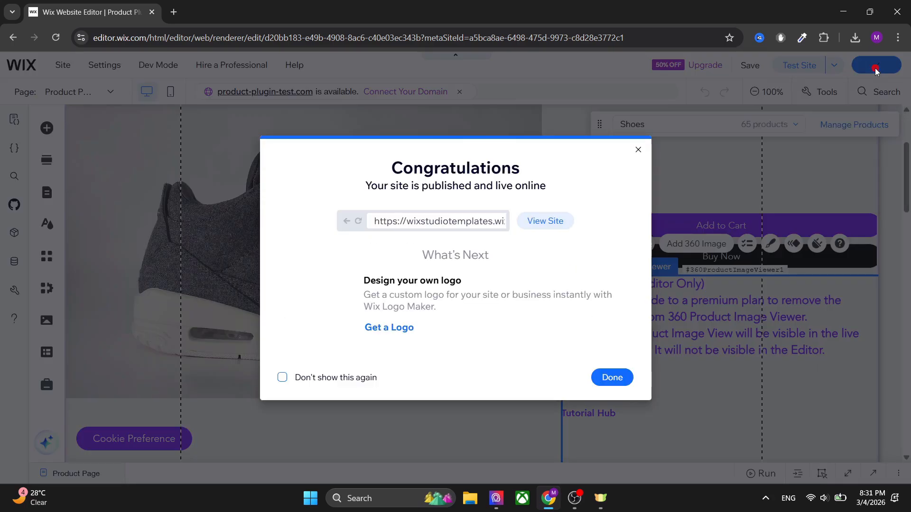
pyautogui.click(547, 221)
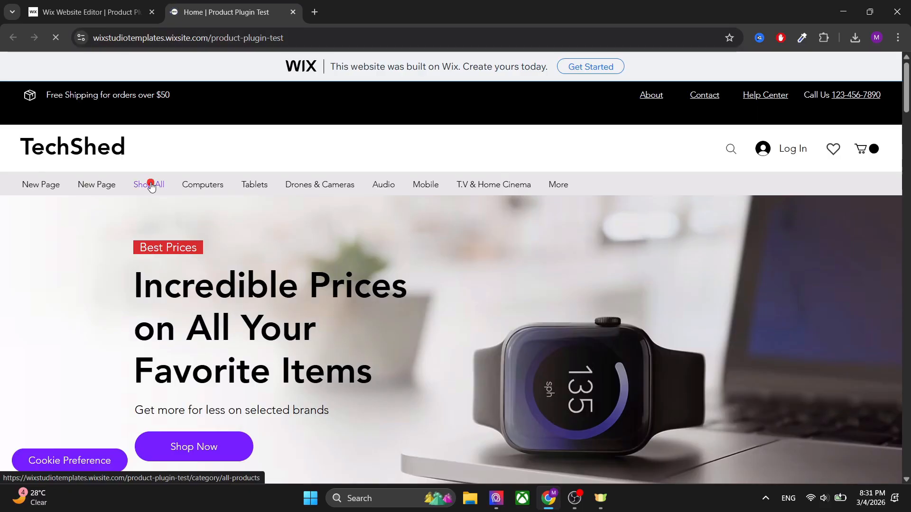
# Step: Open the Shoes product page from Shop All on the live site and go to its 360° viewer
pyautogui.click(151, 184)
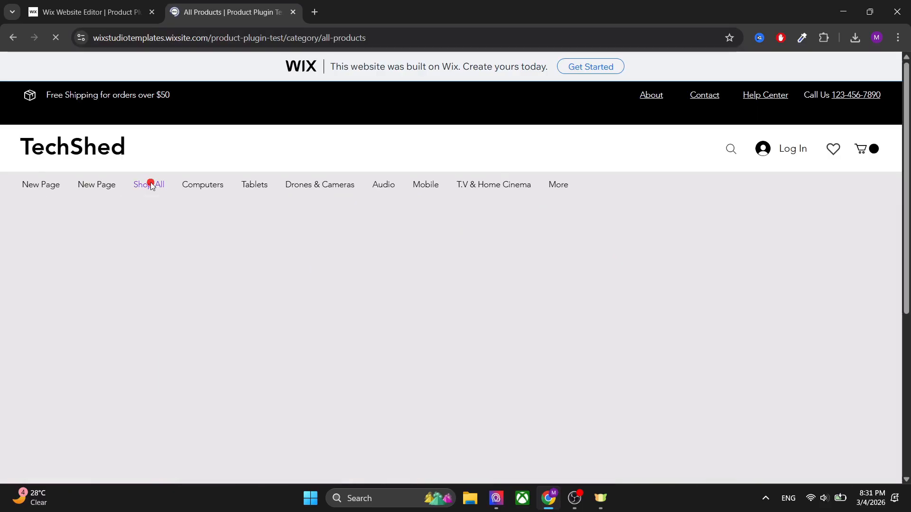
pyautogui.scroll(-4, 403, 259)
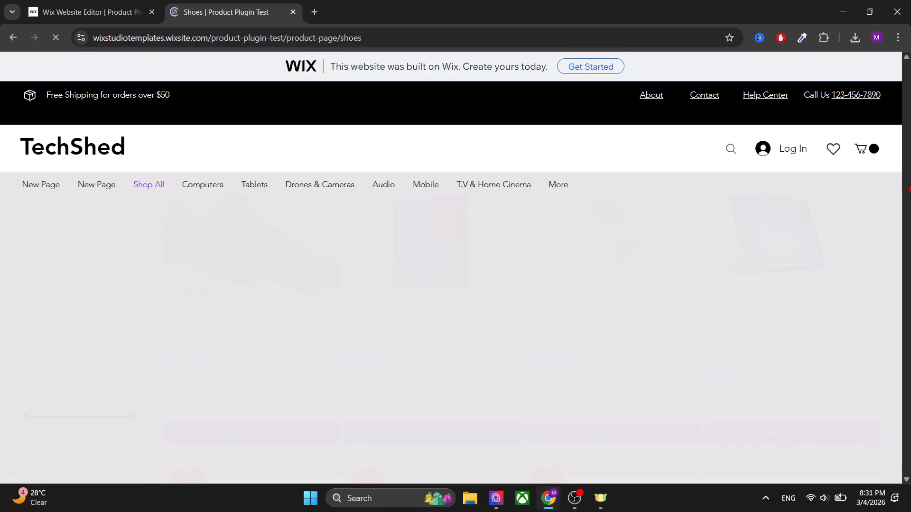
pyautogui.scroll(-1, 427, 247)
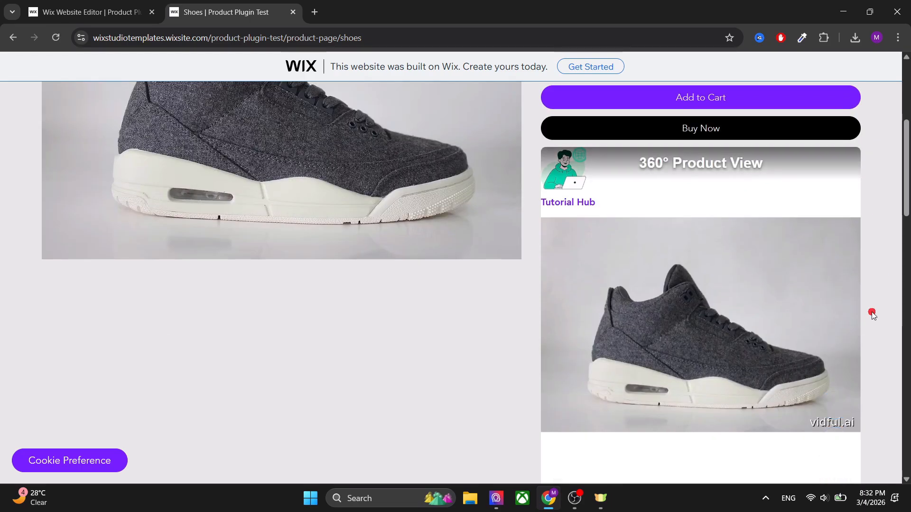
pyautogui.scroll(-2, 872, 315)
pyautogui.scroll(1, 874, 311)
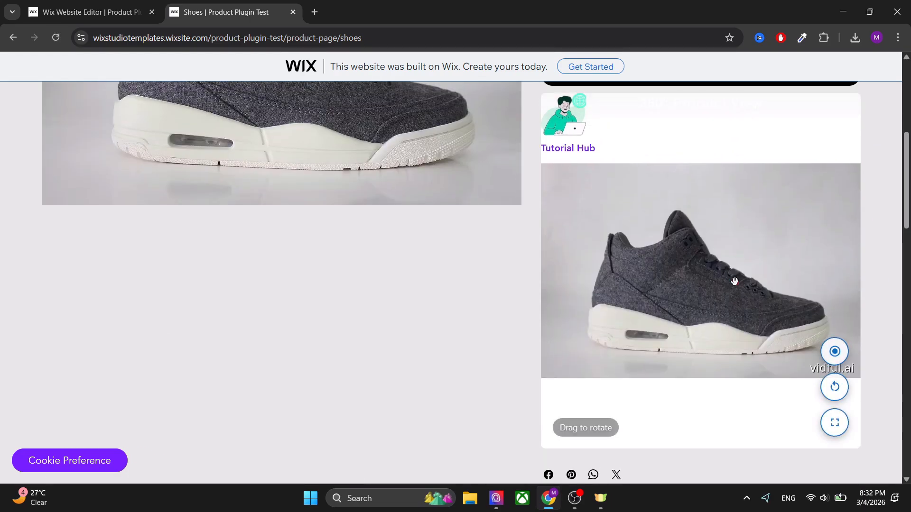
# Step: Test the live 360° shoe viewer by rotating it manually, using auto rotate and reset view, and rotating it in fullscreen
pyautogui.moveTo(734, 281); pyautogui.dragTo(834, 287)
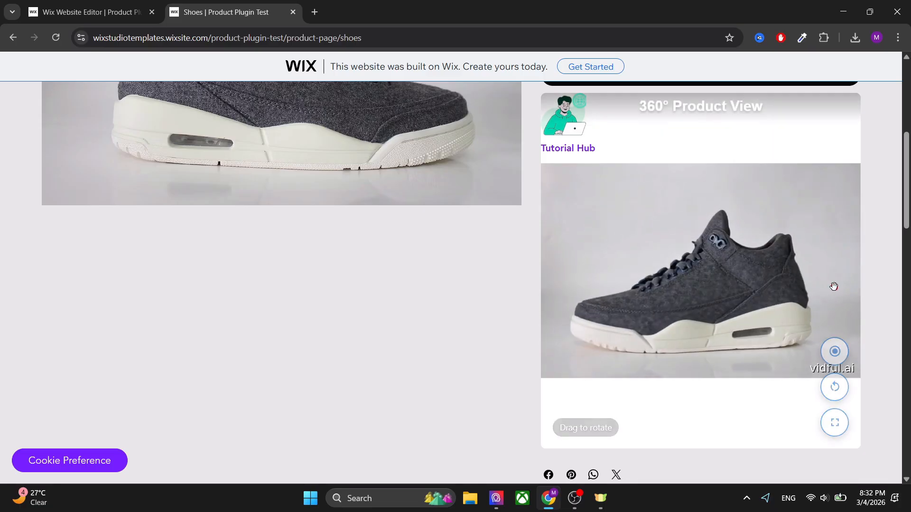
pyautogui.click(840, 356)
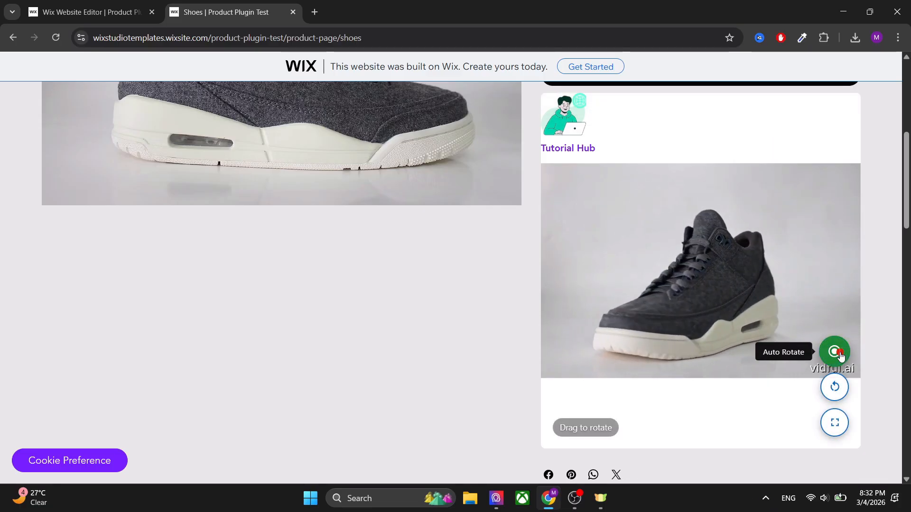
pyautogui.click(835, 387)
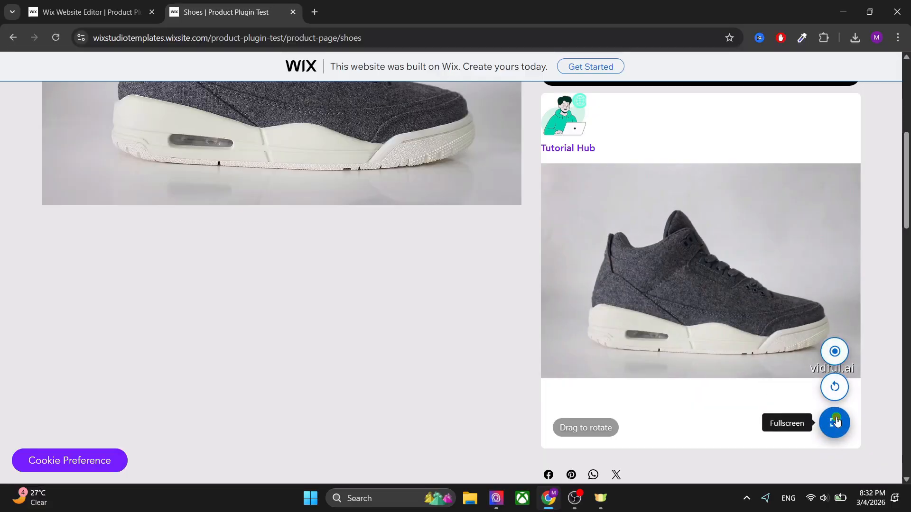
pyautogui.click(836, 422)
pyautogui.moveTo(459, 260); pyautogui.dragTo(535, 331)
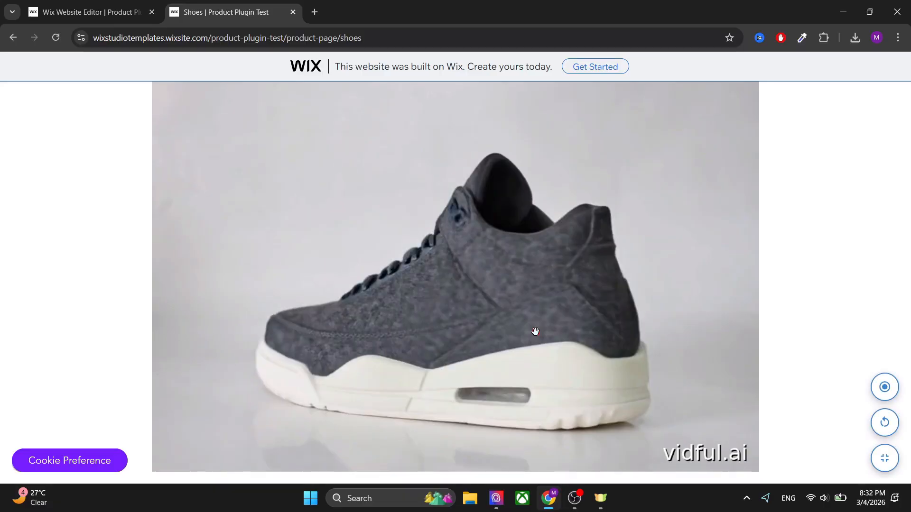
pyautogui.click(885, 458)
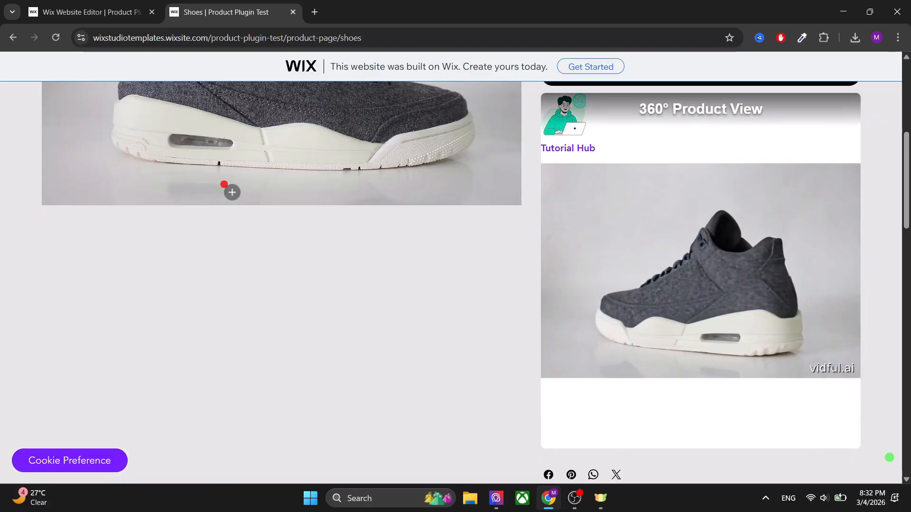
# Step: In the editor's 360 Viewer Settings, set the Drag Sensitivity to 44 and the Auto Rotate Speed to 300
pyautogui.click(90, 12)
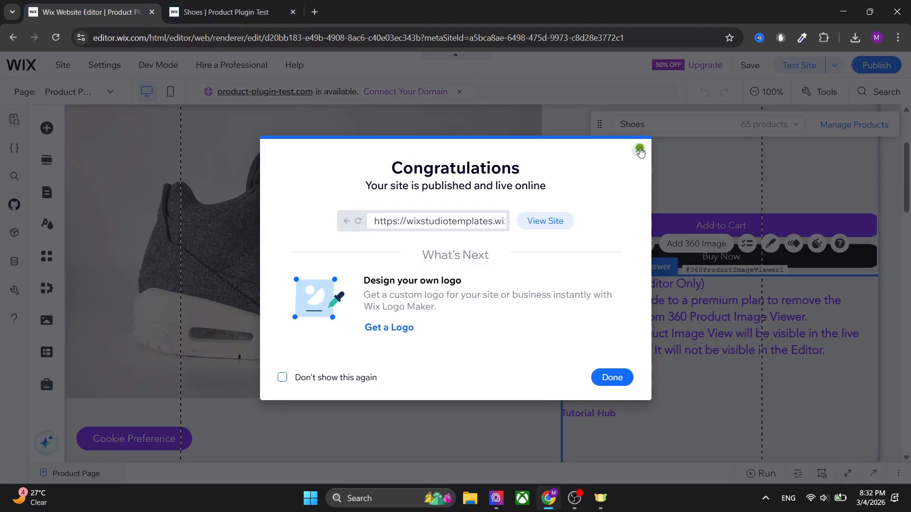
pyautogui.click(639, 150)
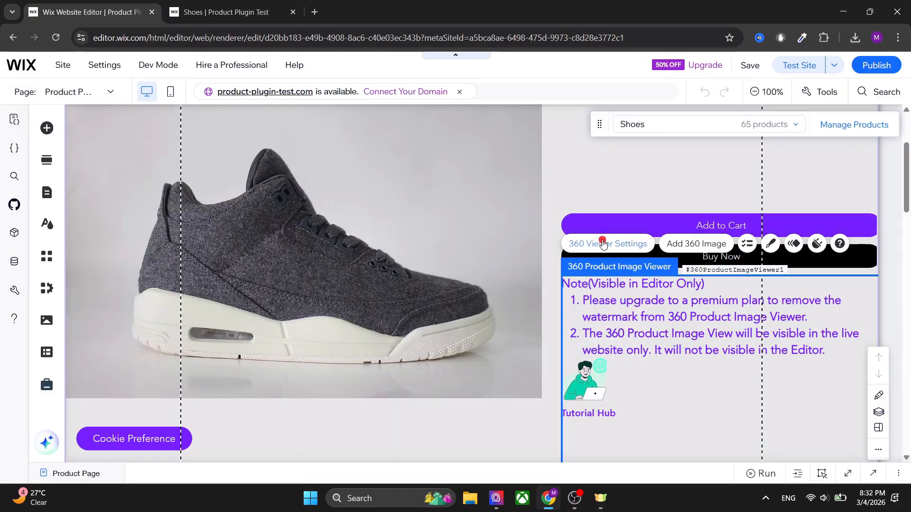
pyautogui.click(607, 245)
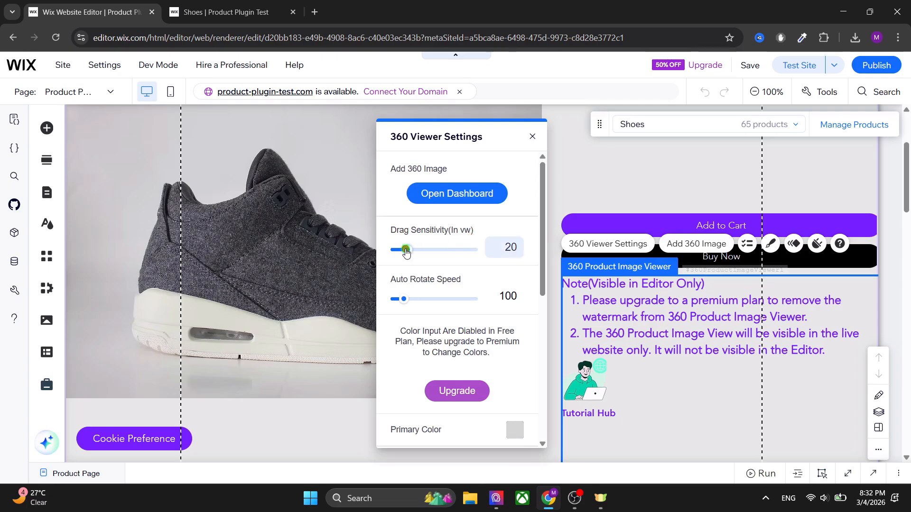
pyautogui.moveTo(407, 250); pyautogui.dragTo(427, 252)
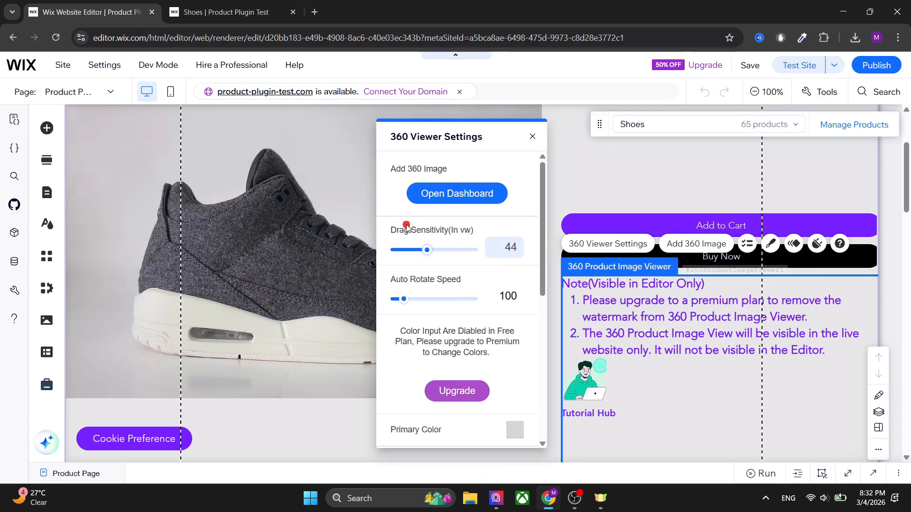
pyautogui.moveTo(405, 302); pyautogui.dragTo(440, 301)
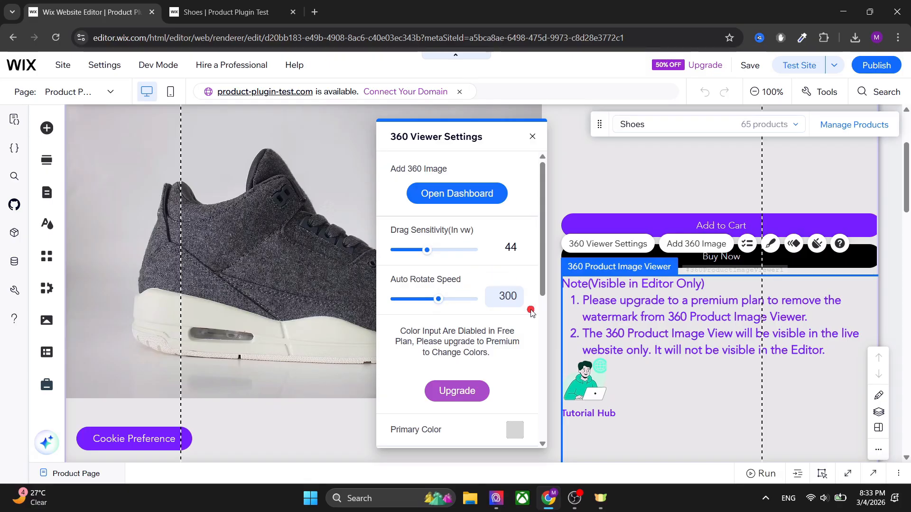
# Step: Set the viewer's Show/Hide Frame Number option to Show and glance at the viewer on the live Shoes page
pyautogui.scroll(-4, 530, 311)
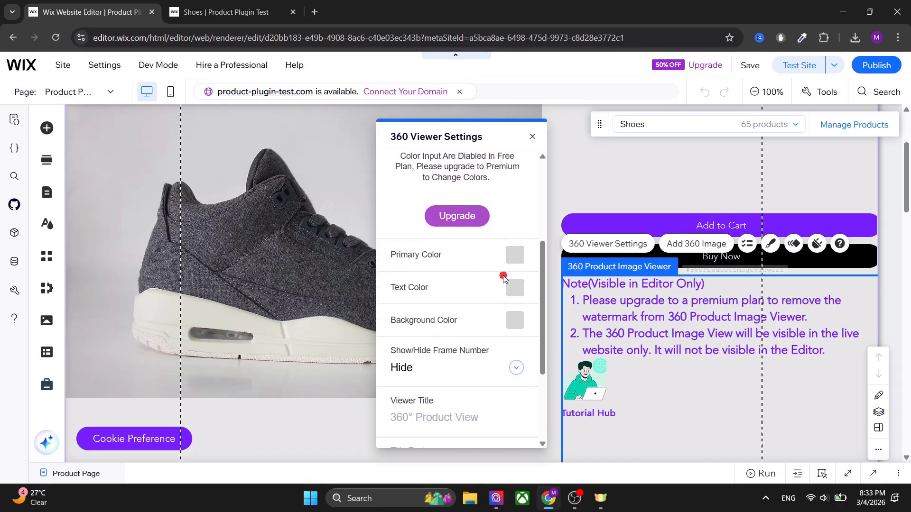
pyautogui.scroll(-3, 503, 277)
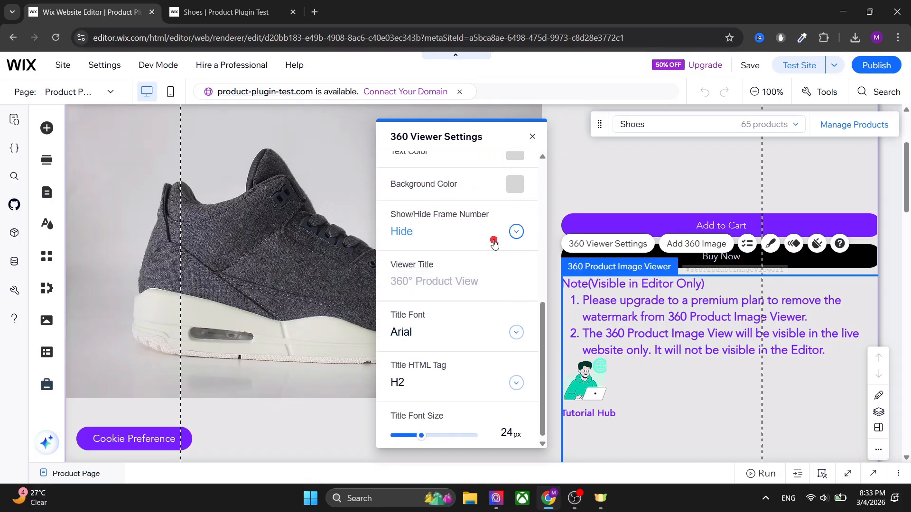
pyautogui.click(506, 233)
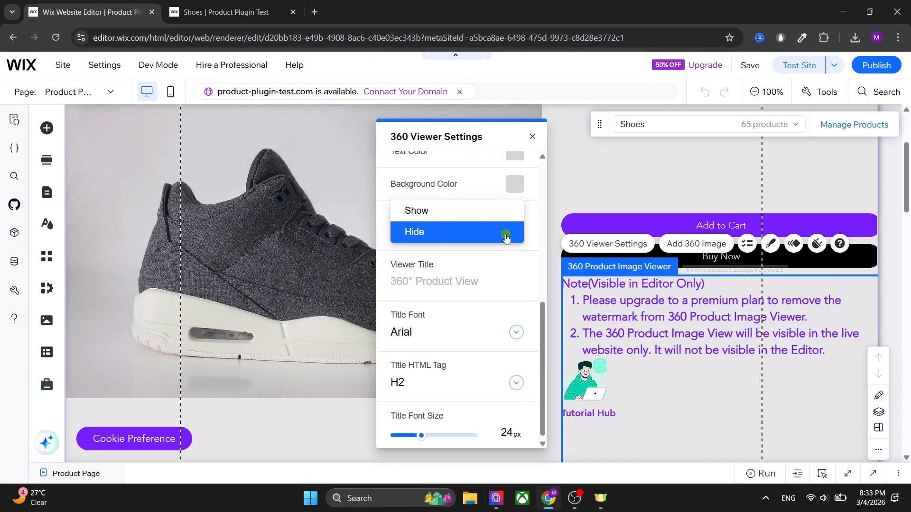
pyautogui.click(444, 217)
pyautogui.click(220, 12)
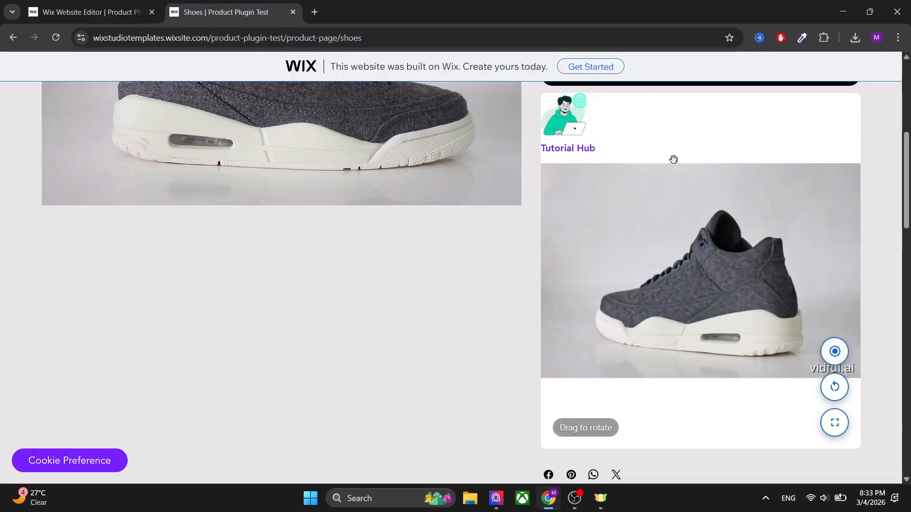
pyautogui.click(90, 12)
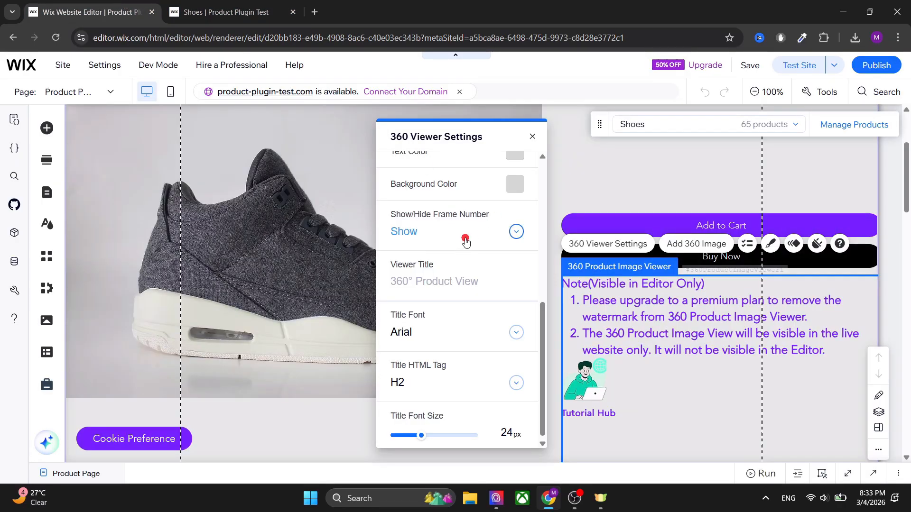
# Step: Check where the viewer title appears on the live Shoes page and open the Viewer Title setting for editing
pyautogui.scroll(-1, 508, 376)
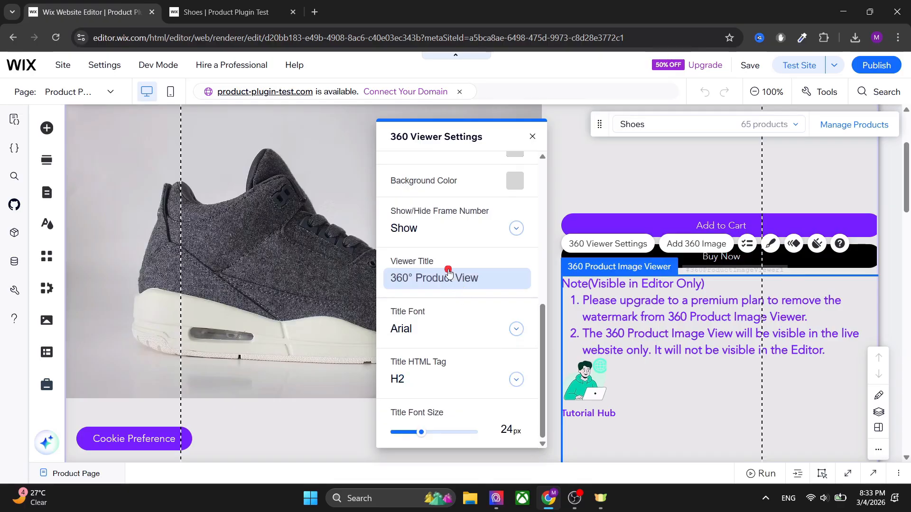
pyautogui.click(224, 4)
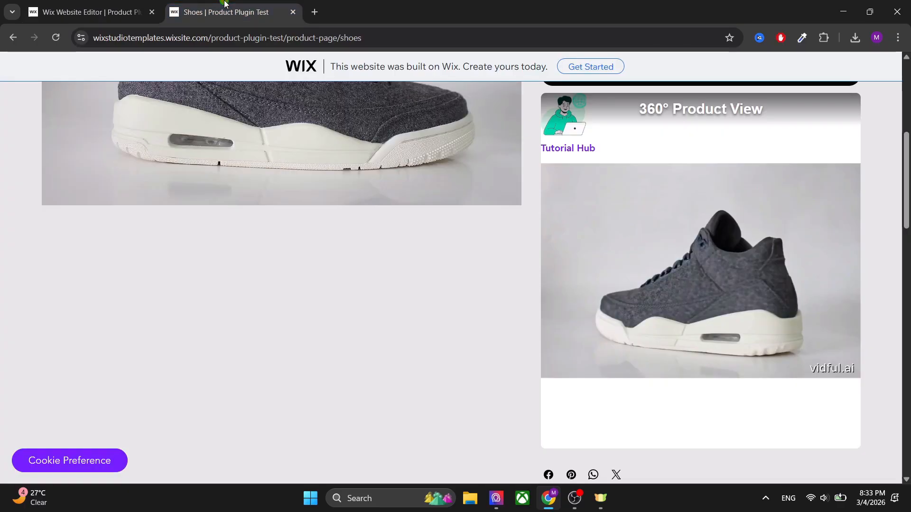
pyautogui.moveTo(714, 143)
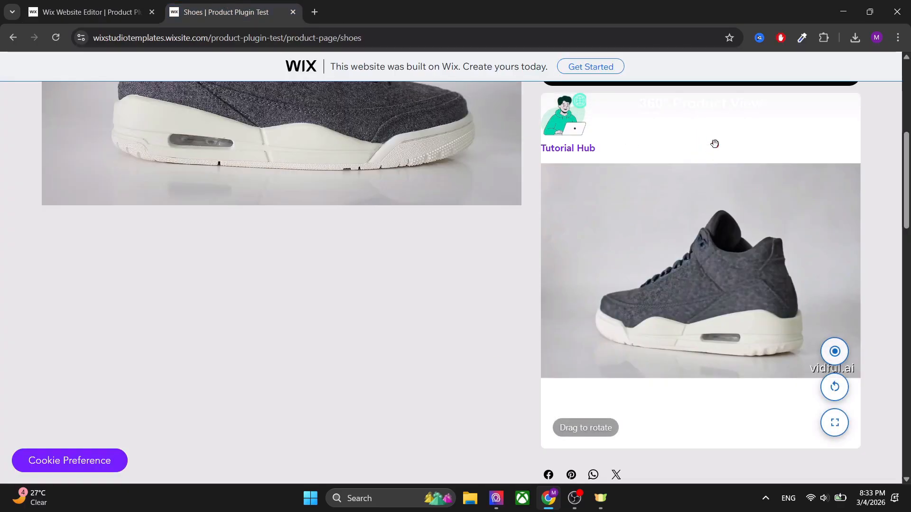
pyautogui.click(95, 10)
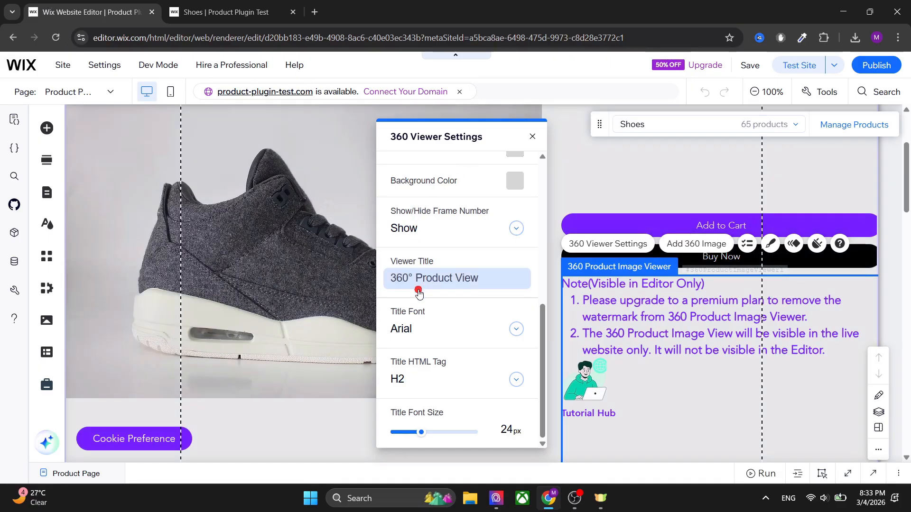
pyautogui.click(433, 278)
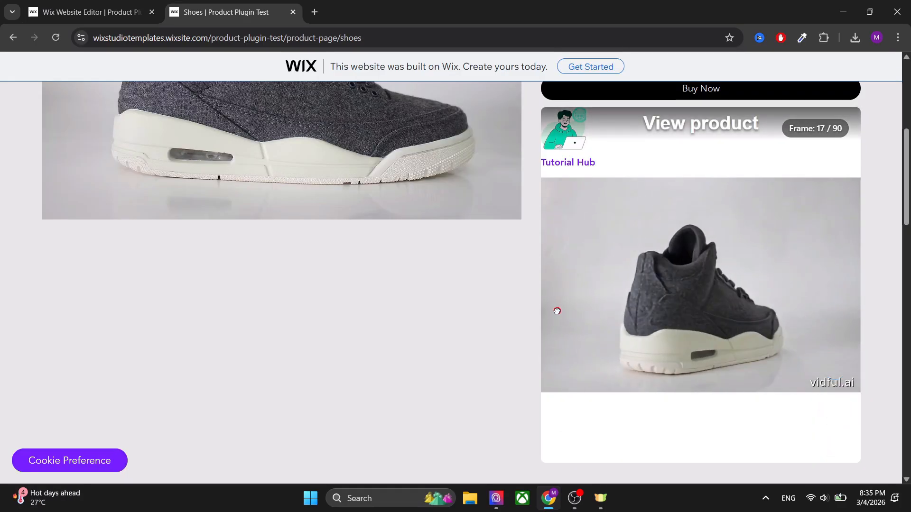
# Step: Rotate the shoe in the updated live viewer to check the frame number, and review the product page
pyautogui.moveTo(556, 311); pyautogui.dragTo(695, 317)
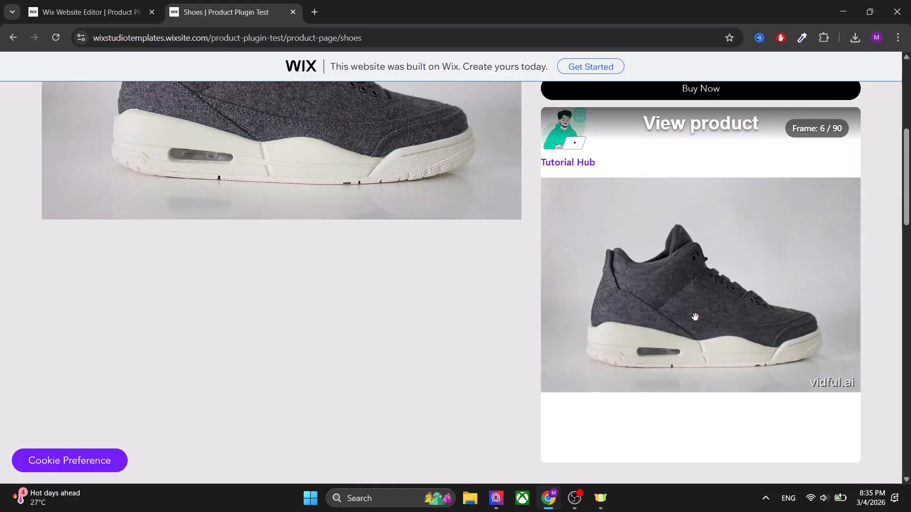
pyautogui.scroll(5, 498, 302)
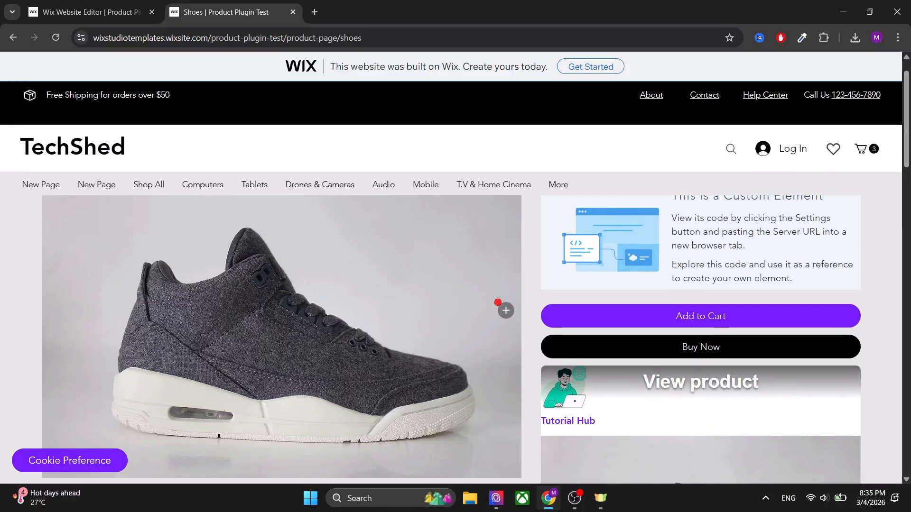